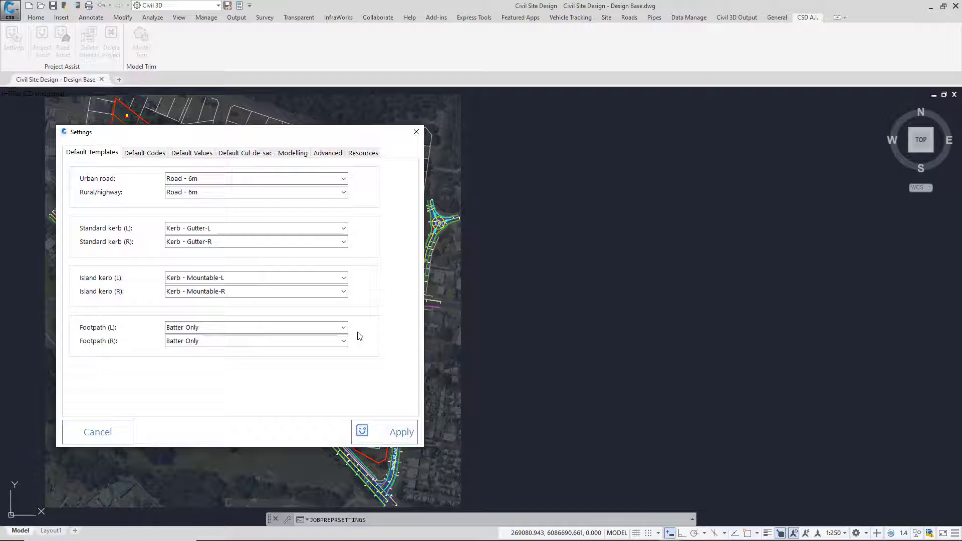
- Review the template choices available for the default urban road and the left standard kerb
{"action": "left_click", "coordinate": [344, 179]}
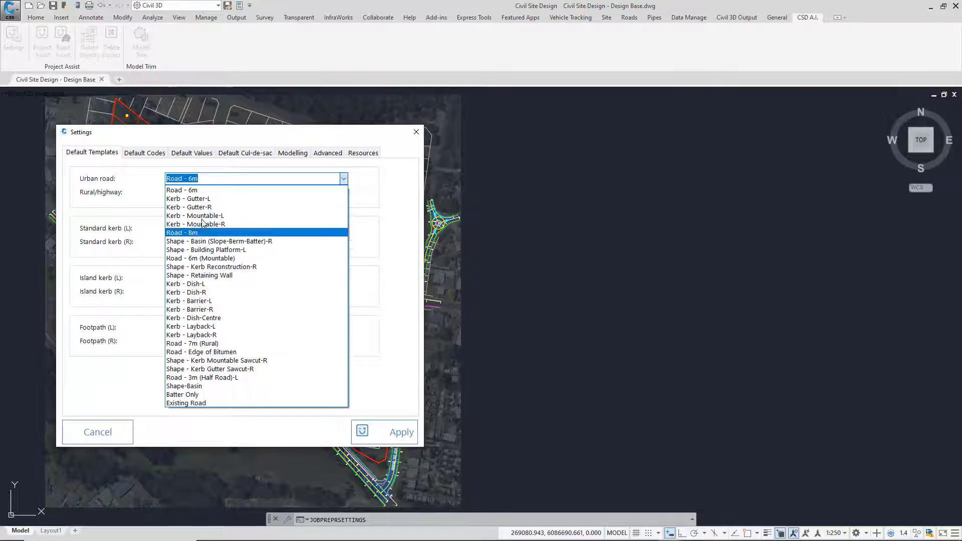
{"action": "left_click", "coordinate": [387, 196]}
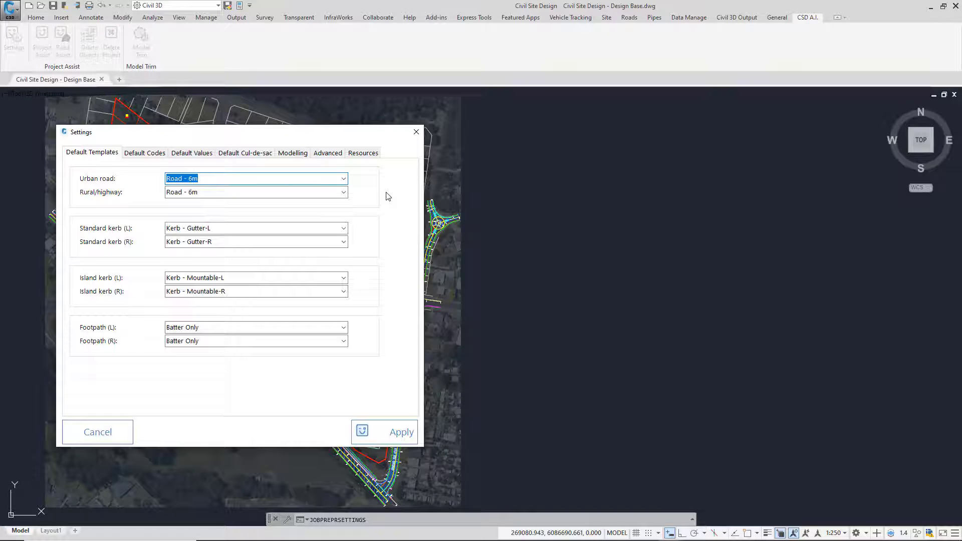
{"action": "left_click", "coordinate": [343, 229]}
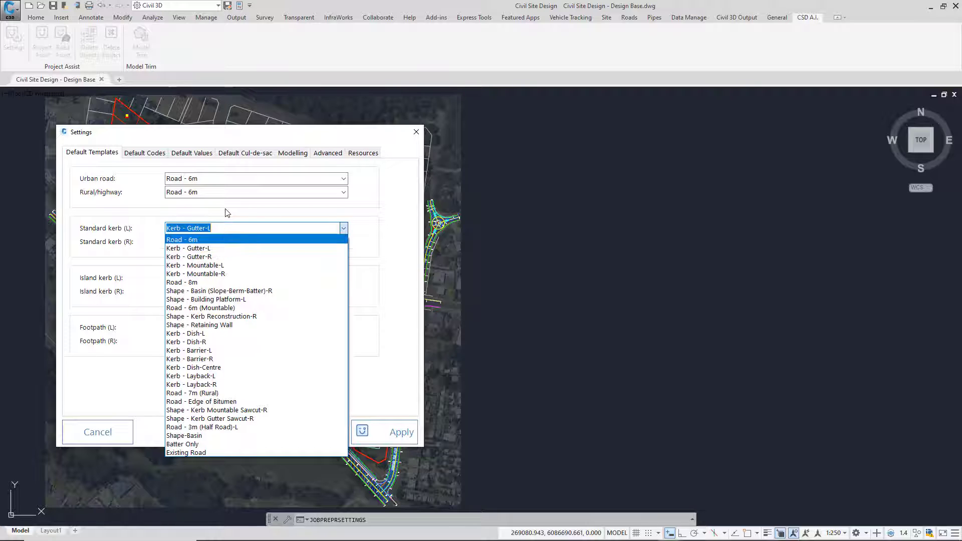
{"action": "left_click", "coordinate": [220, 229]}
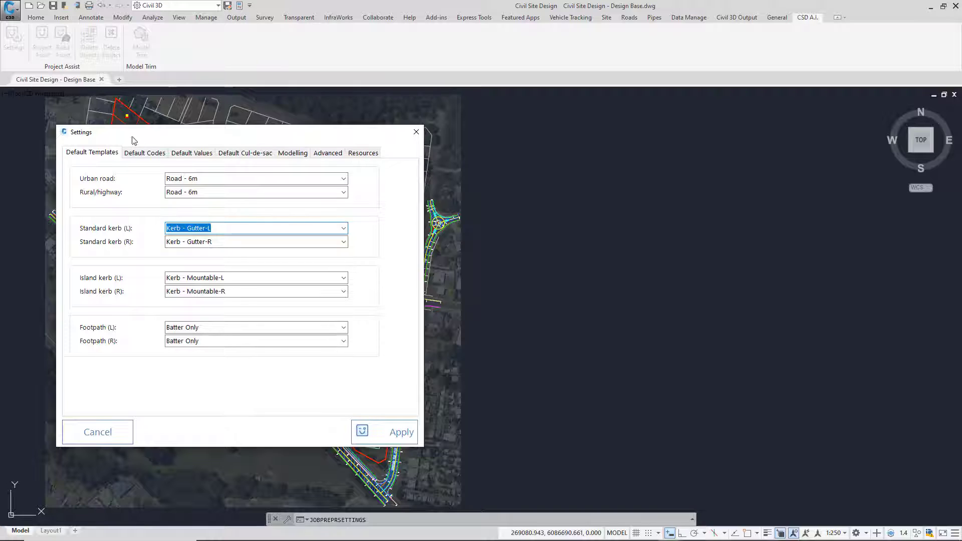
- Examine the default codes in the Project Assist settings, focusing on the sawcut code
{"action": "left_click", "coordinate": [142, 152]}
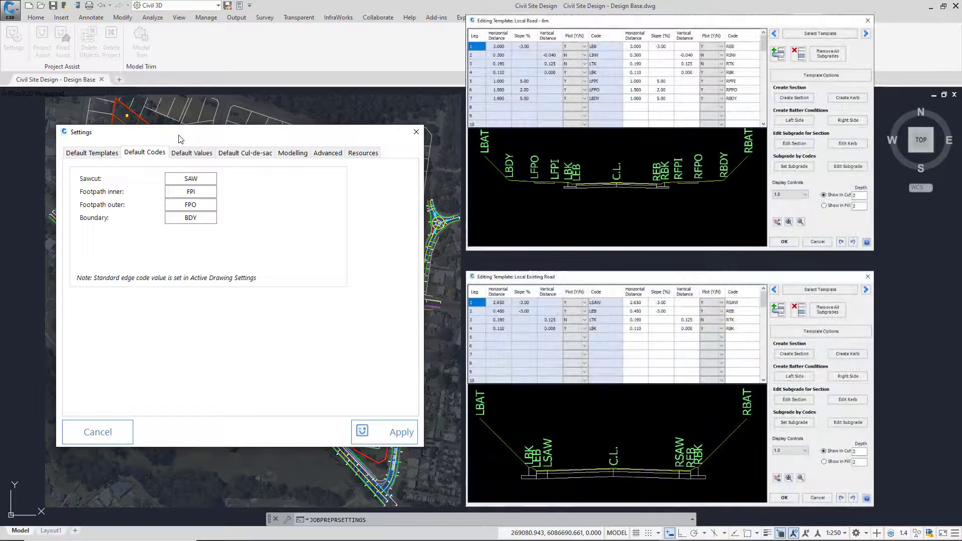
{"action": "left_click", "coordinate": [208, 181]}
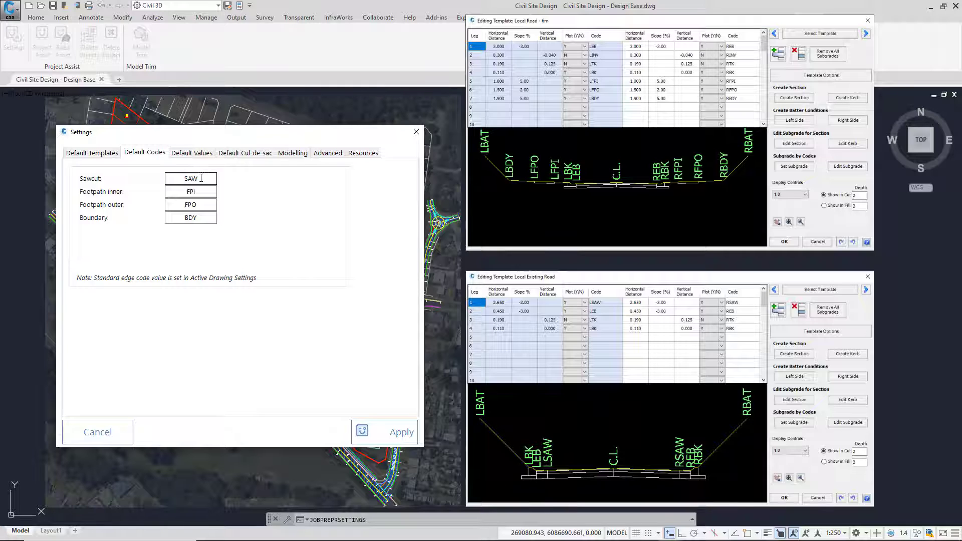
{"action": "double_click", "coordinate": [201, 179]}
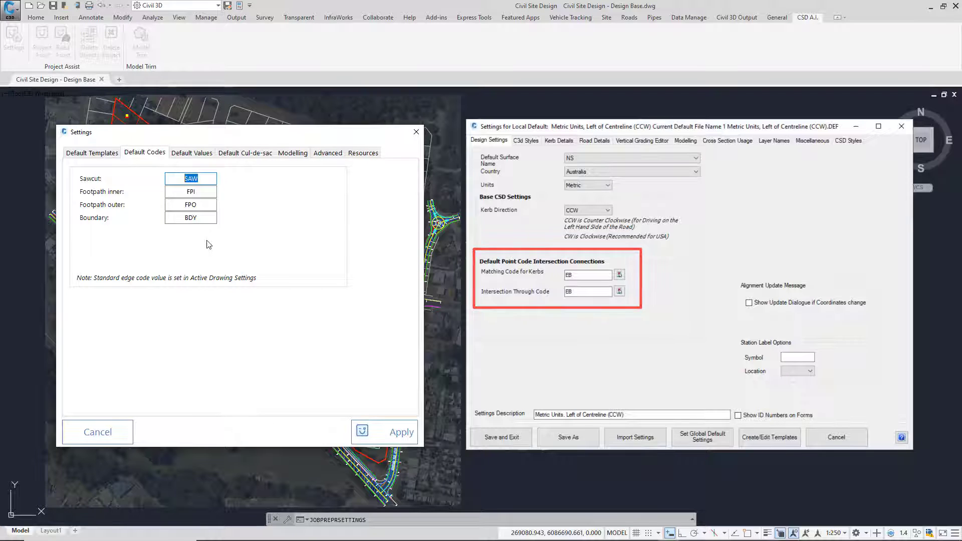
- Review the default resheet thickness, string and island sample rates, and kerb return radius
{"action": "left_click", "coordinate": [201, 154]}
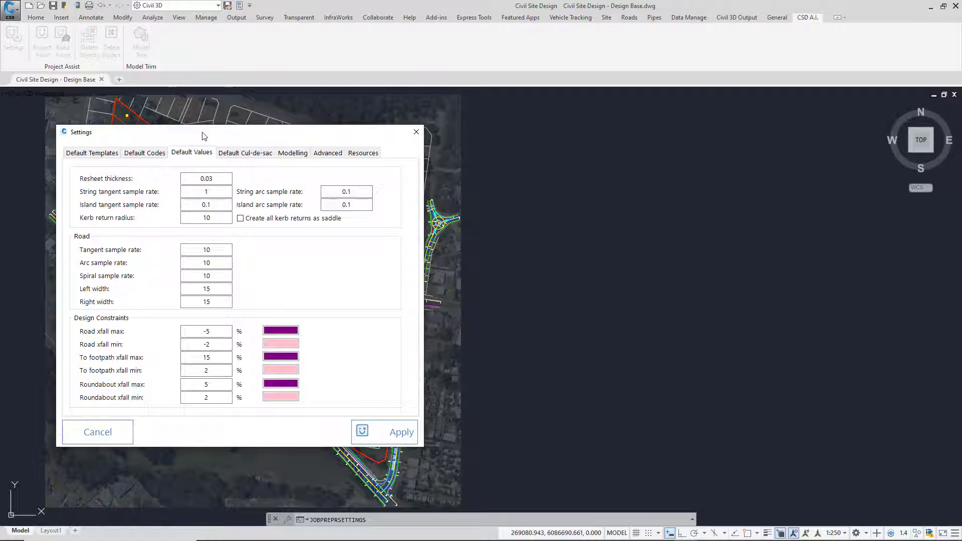
{"action": "double_click", "coordinate": [226, 179]}
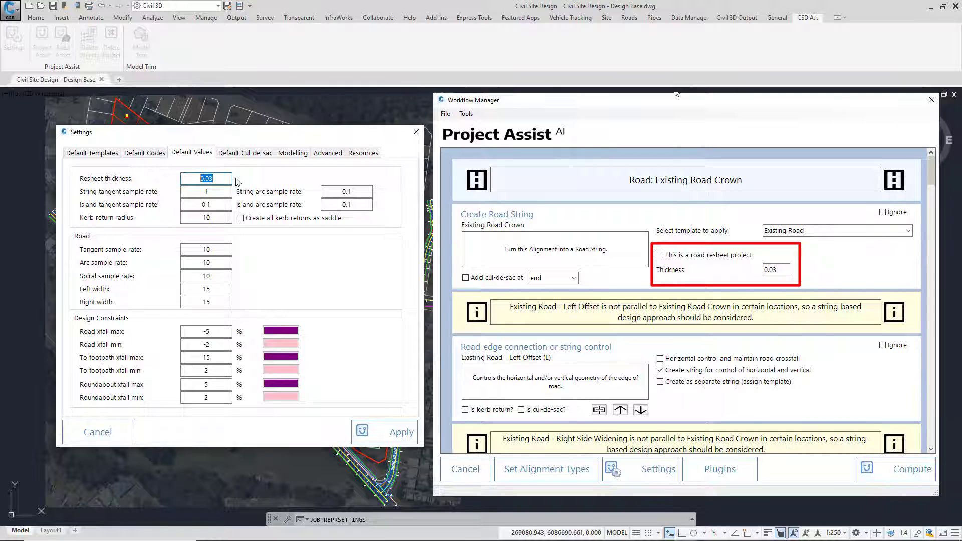
{"action": "left_click", "coordinate": [222, 181]}
{"action": "double_click", "coordinate": [218, 178]}
{"action": "left_click", "coordinate": [216, 177]}
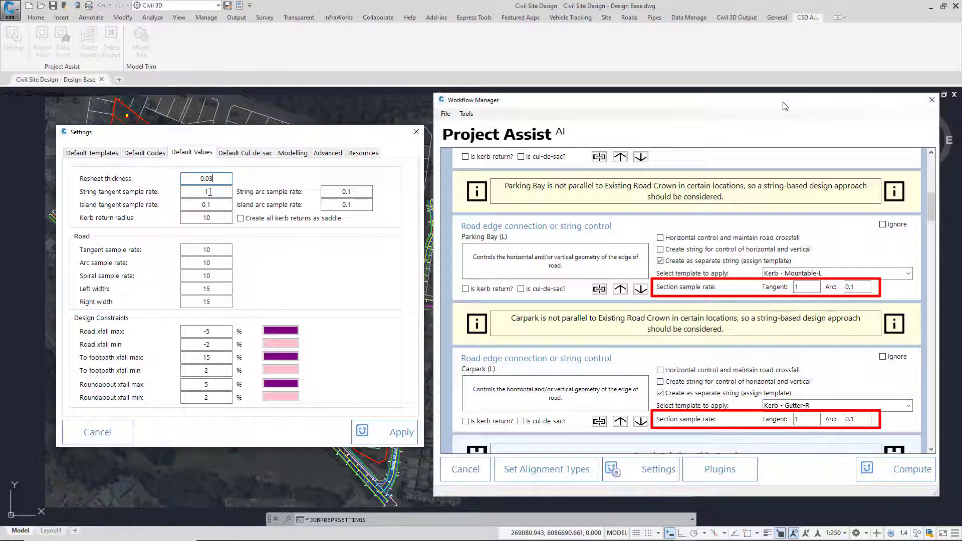
{"action": "double_click", "coordinate": [210, 192]}
{"action": "double_click", "coordinate": [362, 194]}
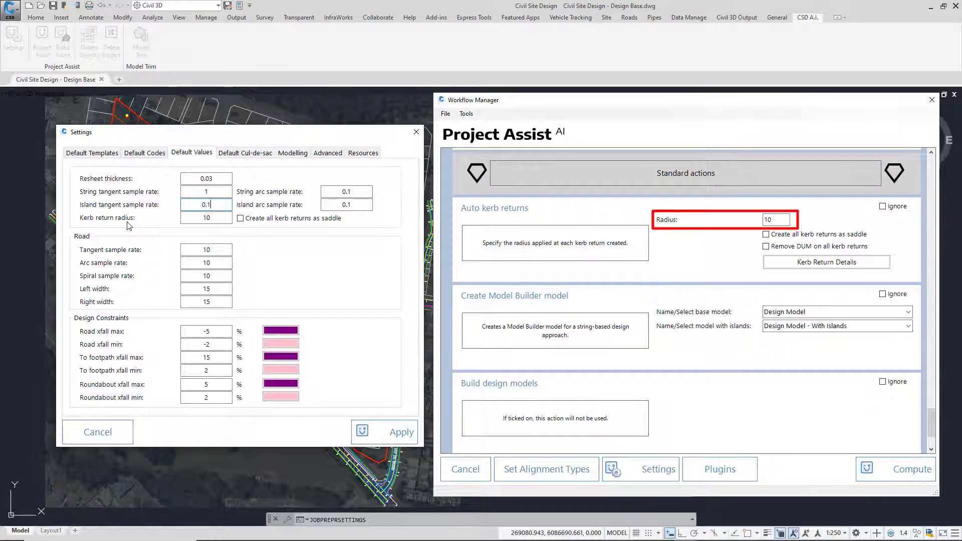
{"action": "double_click", "coordinate": [202, 217]}
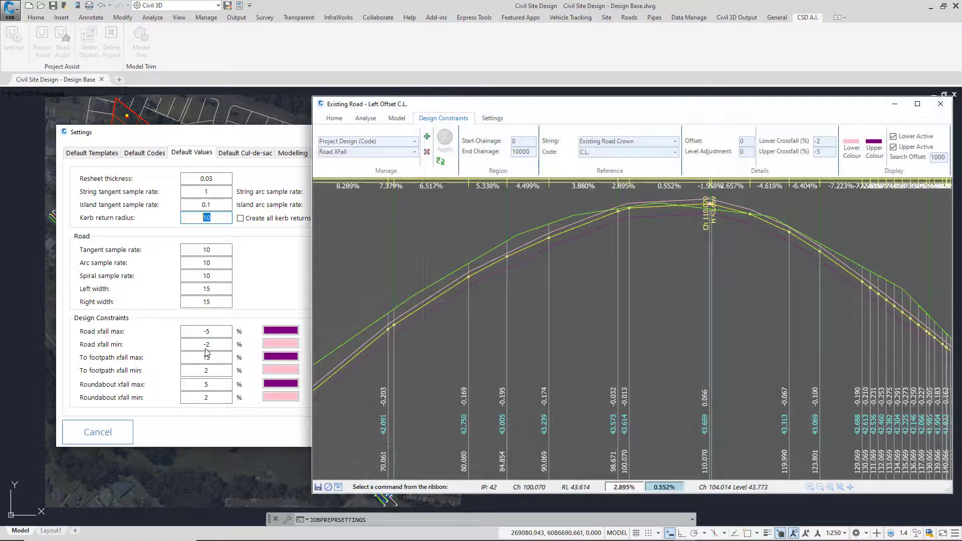
- Review the design constraint crossfall limits for the road, footpath and roundabout
{"action": "left_click", "coordinate": [215, 343]}
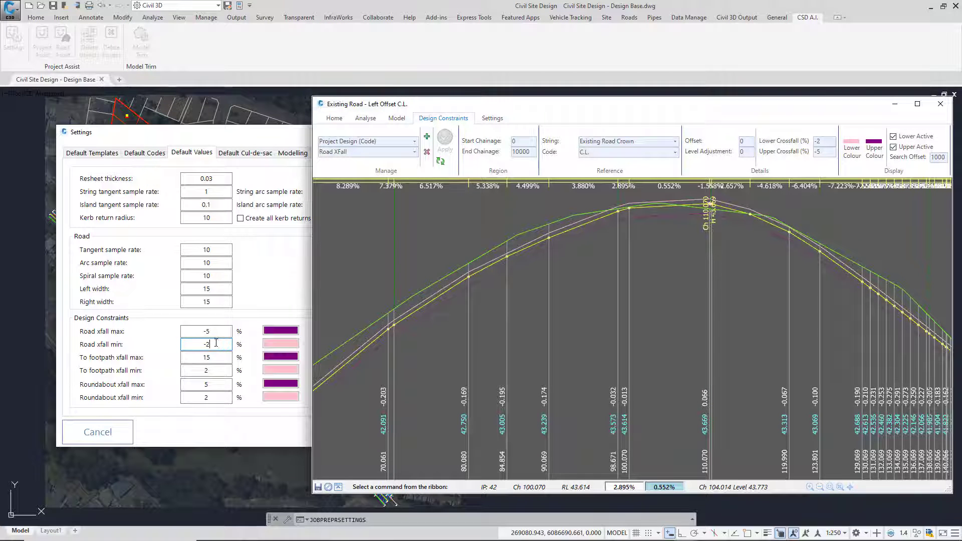
{"action": "left_click", "coordinate": [215, 333]}
{"action": "left_click", "coordinate": [211, 344]}
{"action": "left_click", "coordinate": [217, 358]}
{"action": "left_click", "coordinate": [219, 373]}
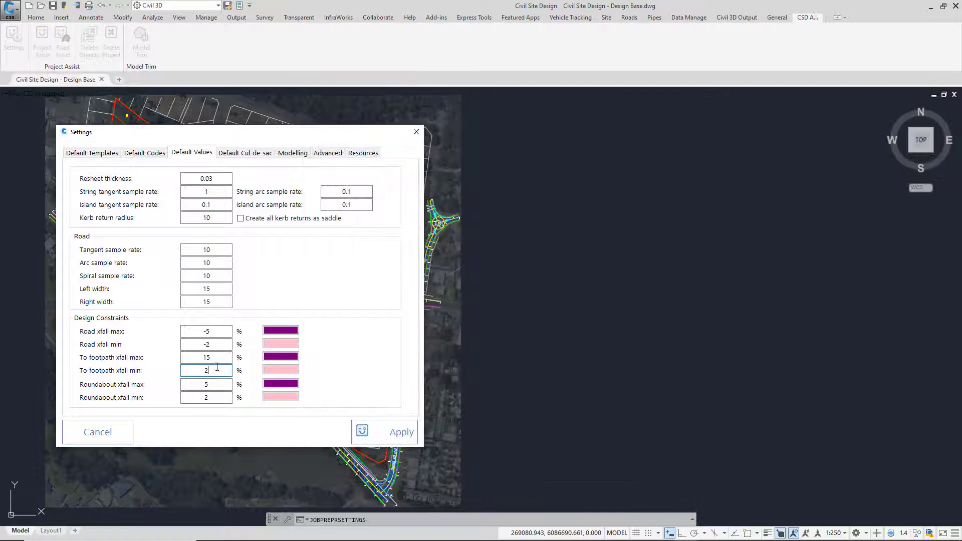
{"action": "left_click", "coordinate": [216, 398]}
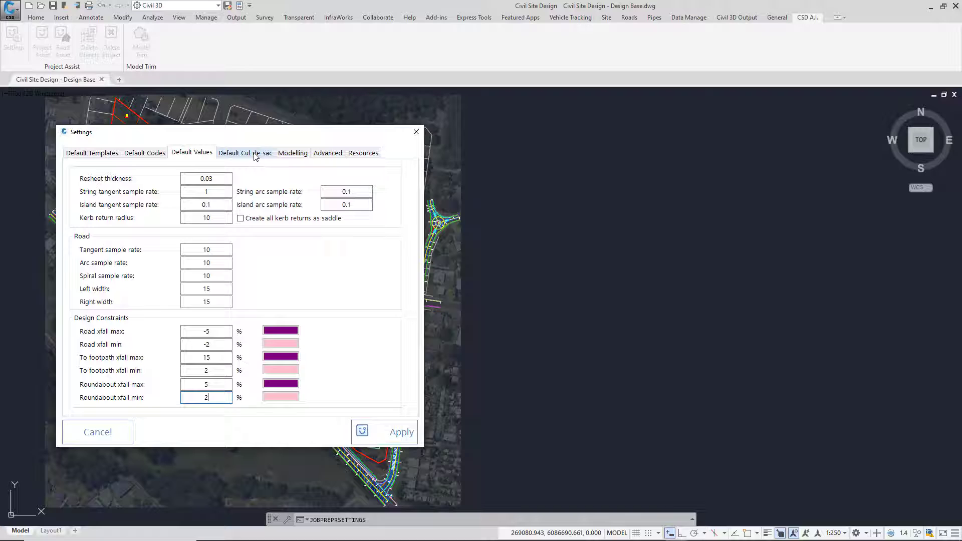
- View the cul-de-sac defaults and add a cul-de-sac at the end of Road 2 in the Project Assist workflow
{"action": "left_click", "coordinate": [254, 157]}
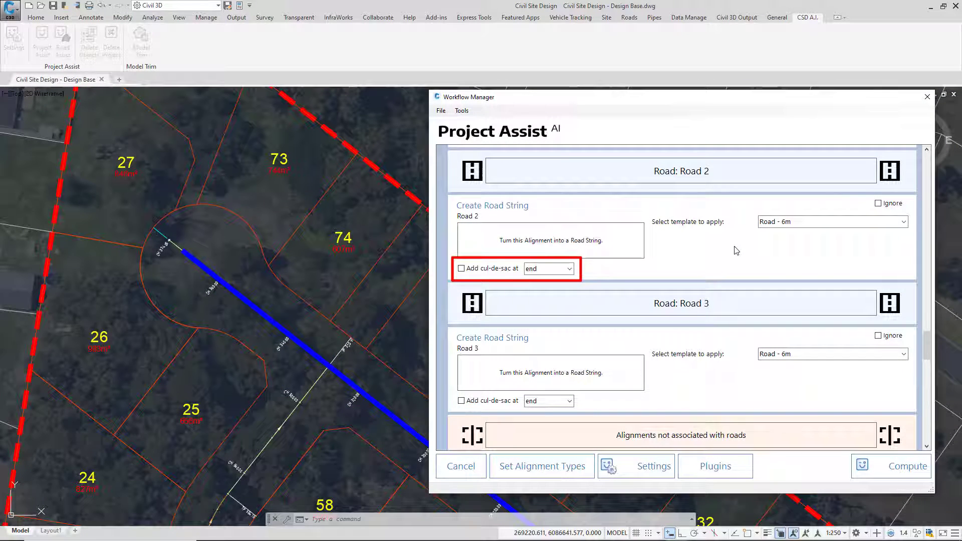
{"action": "left_click", "coordinate": [461, 269]}
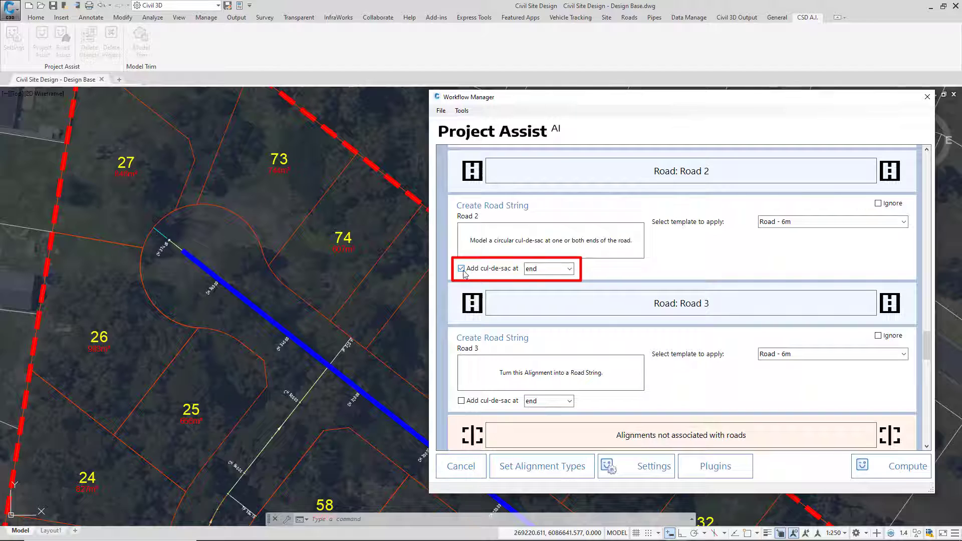
{"action": "left_click", "coordinate": [546, 269]}
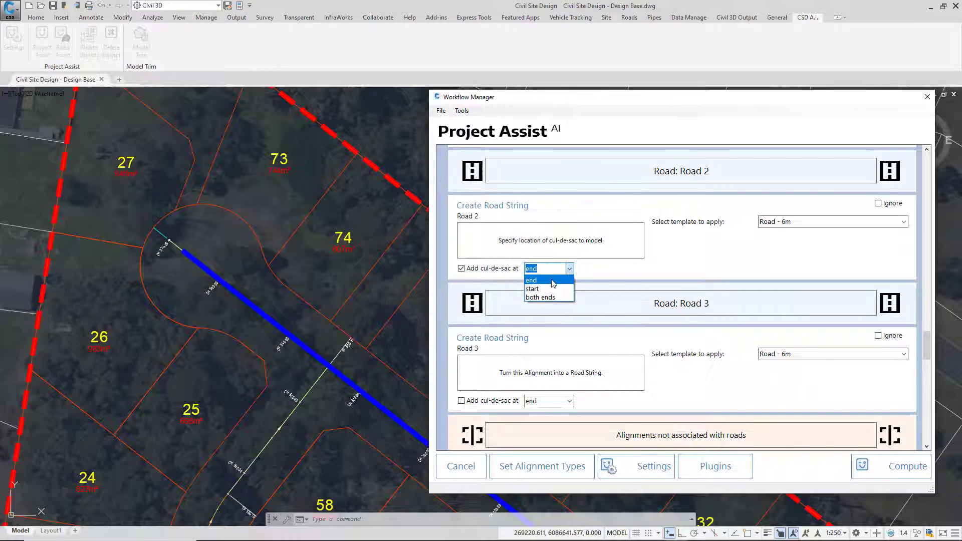
{"action": "left_click", "coordinate": [553, 283]}
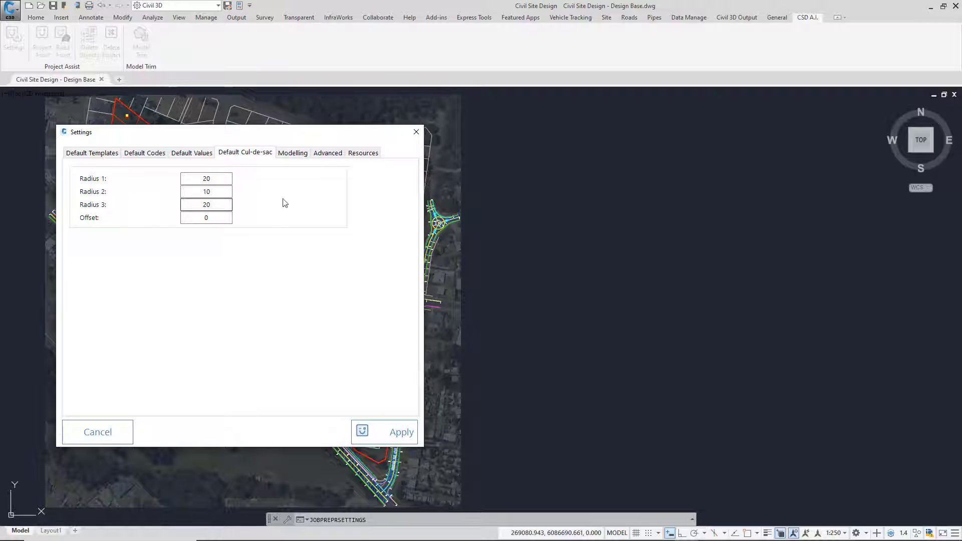
- Examine the modelling defaults for the model name and the suffix used for the model with islands
{"action": "left_click", "coordinate": [294, 154]}
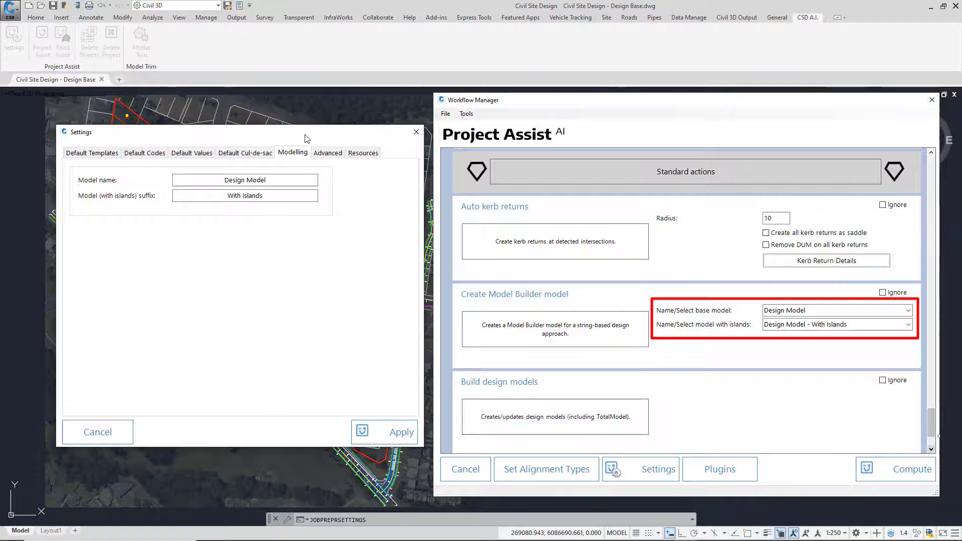
{"action": "left_click", "coordinate": [269, 181]}
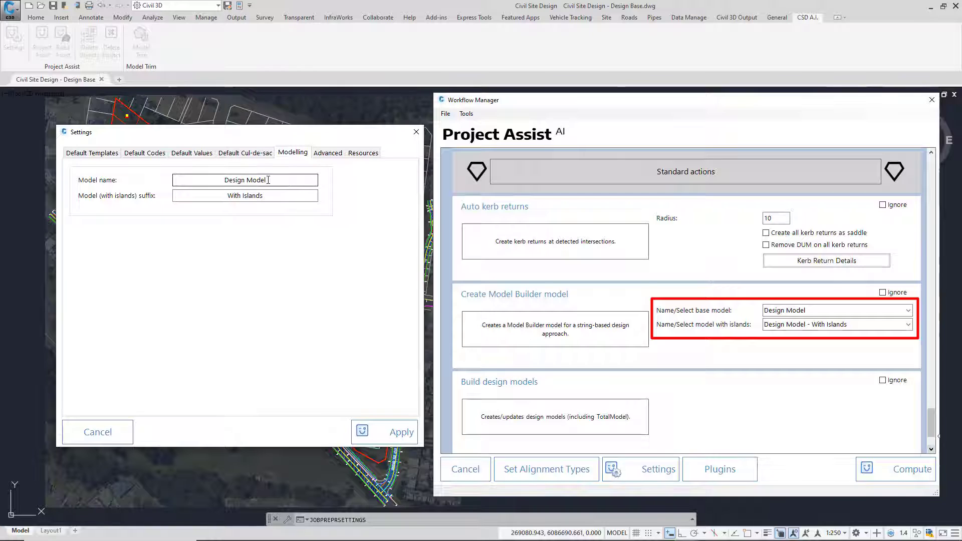
{"action": "left_click_drag", "start_coordinate": [269, 180], "coordinate": [224, 181]}
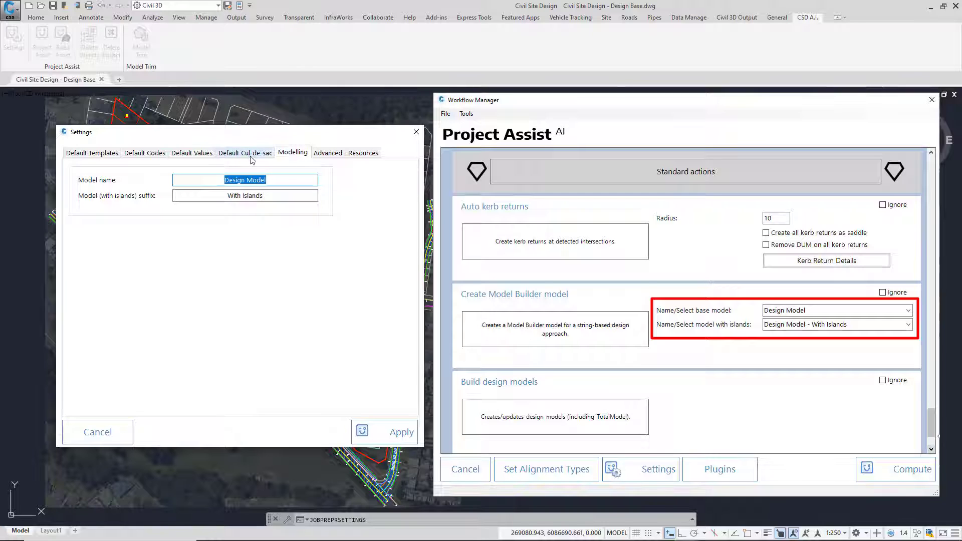
{"action": "left_click", "coordinate": [275, 180]}
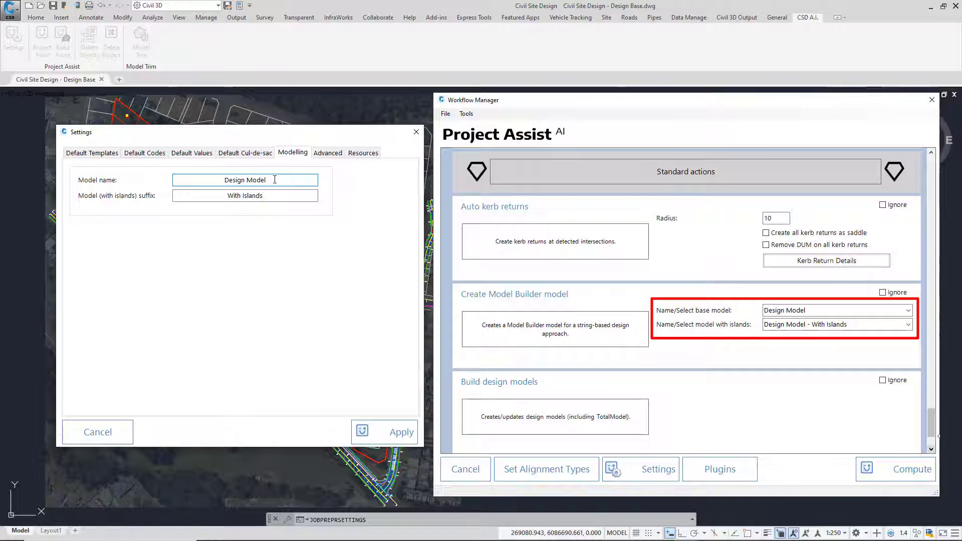
{"action": "left_click_drag", "start_coordinate": [275, 180], "coordinate": [217, 180]}
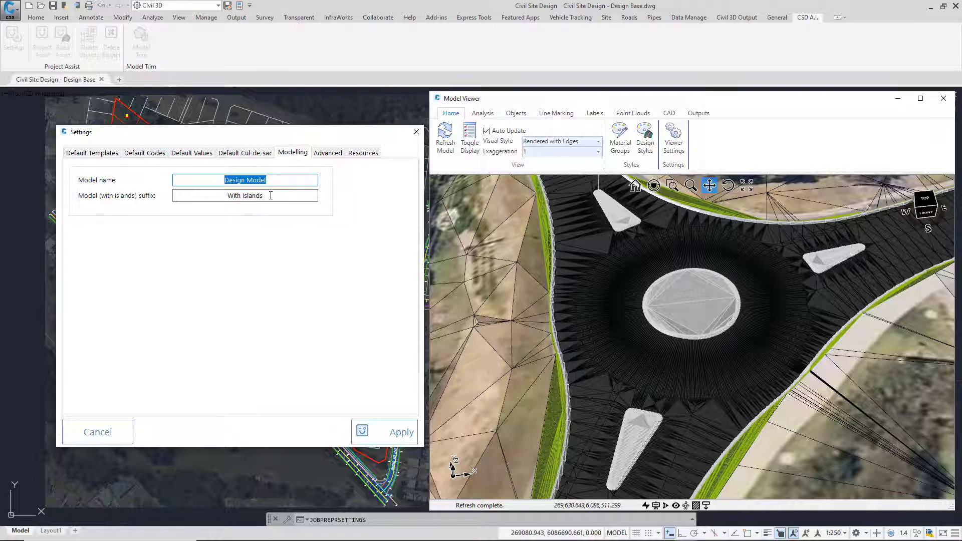
{"action": "left_click", "coordinate": [264, 179]}
{"action": "left_click_drag", "start_coordinate": [260, 180], "coordinate": [194, 183]}
{"action": "left_click_drag", "start_coordinate": [266, 195], "coordinate": [206, 206]}
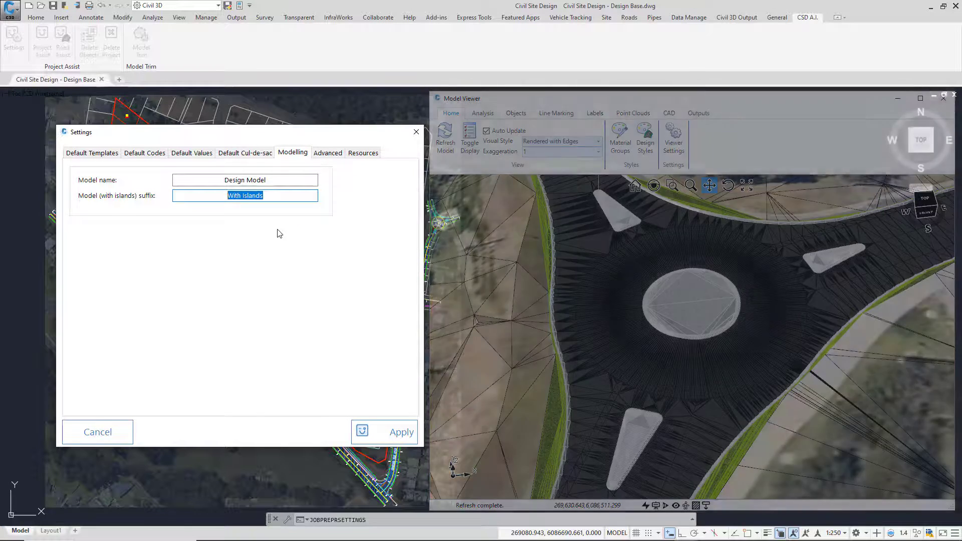
- Review the advanced max offset, offset tolerance and parallel tolerance for road associated alignments
{"action": "left_click", "coordinate": [328, 156]}
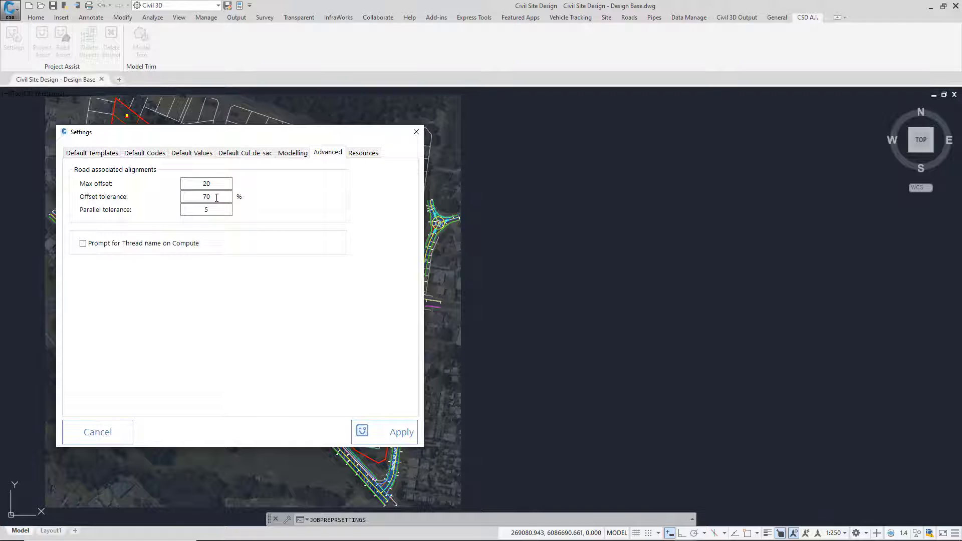
{"action": "left_click_drag", "start_coordinate": [196, 185], "coordinate": [219, 185]}
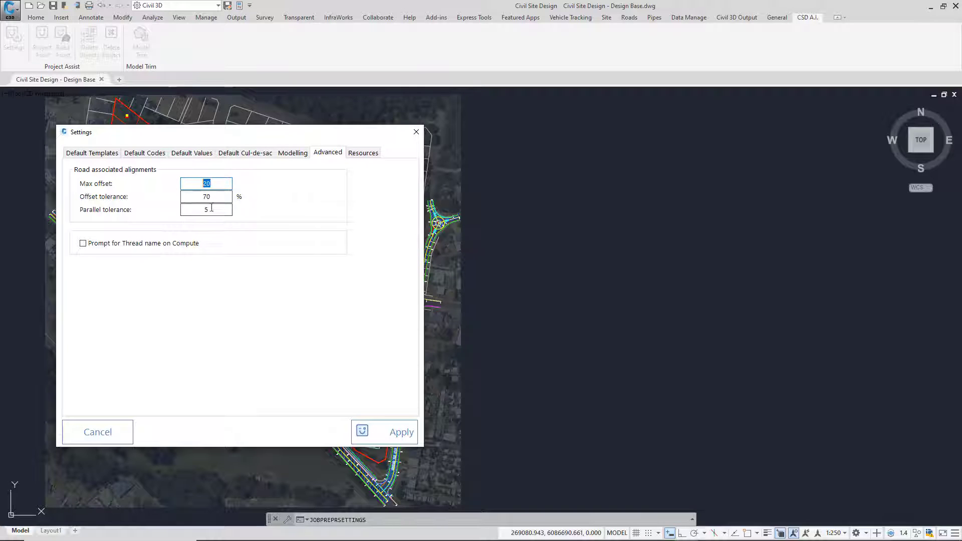
{"action": "left_click", "coordinate": [216, 197]}
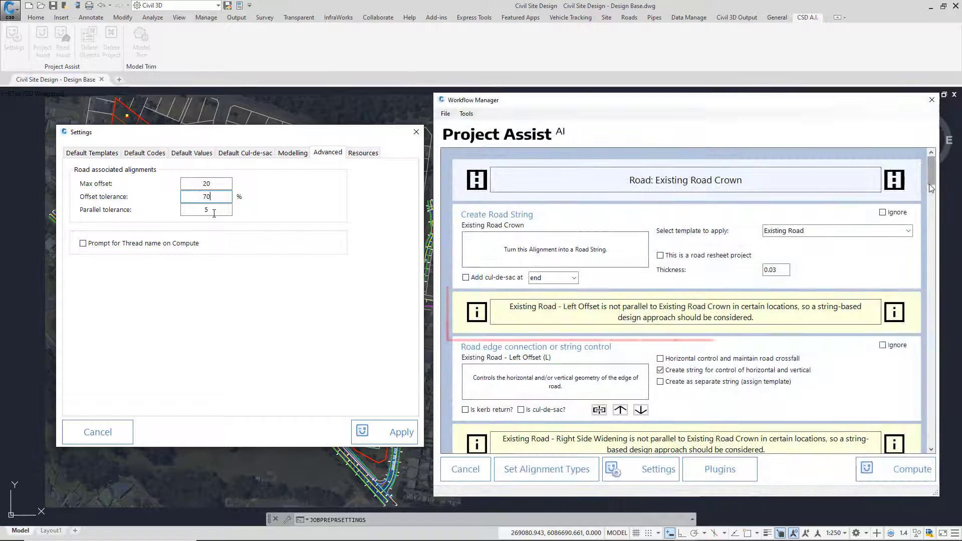
{"action": "left_click", "coordinate": [213, 211]}
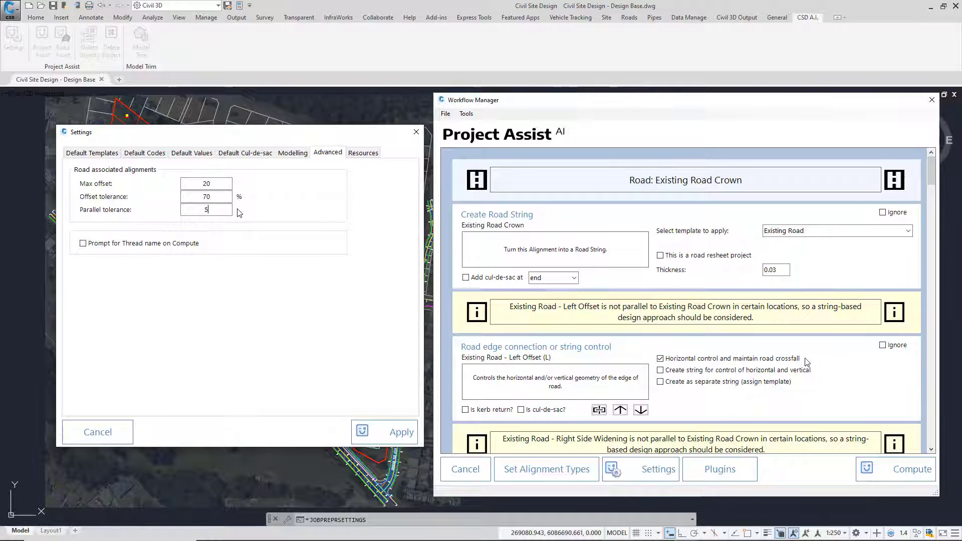
{"action": "left_click", "coordinate": [219, 212]}
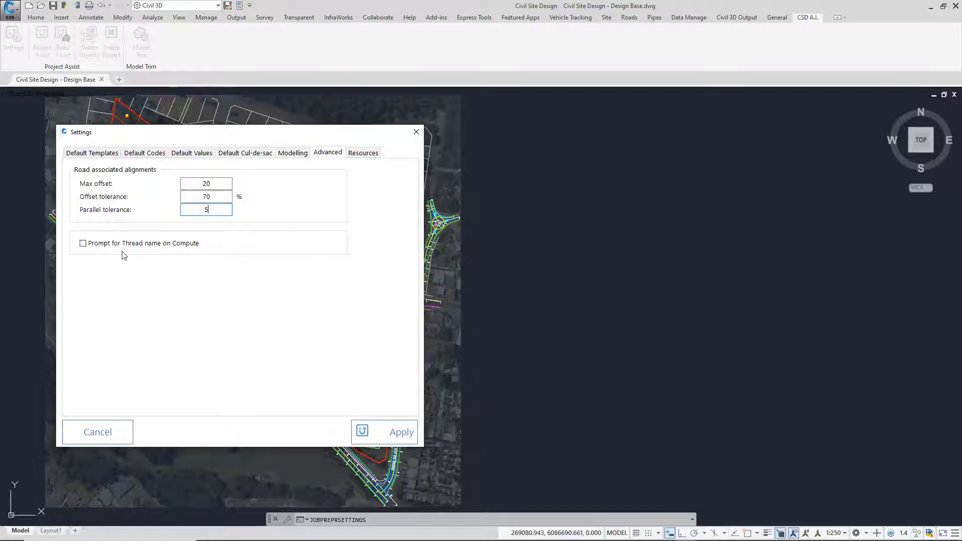
- View the Resources settings, then play and close the help video for the LEB code variation in the Project Assist PDF report
{"action": "left_click", "coordinate": [377, 153]}
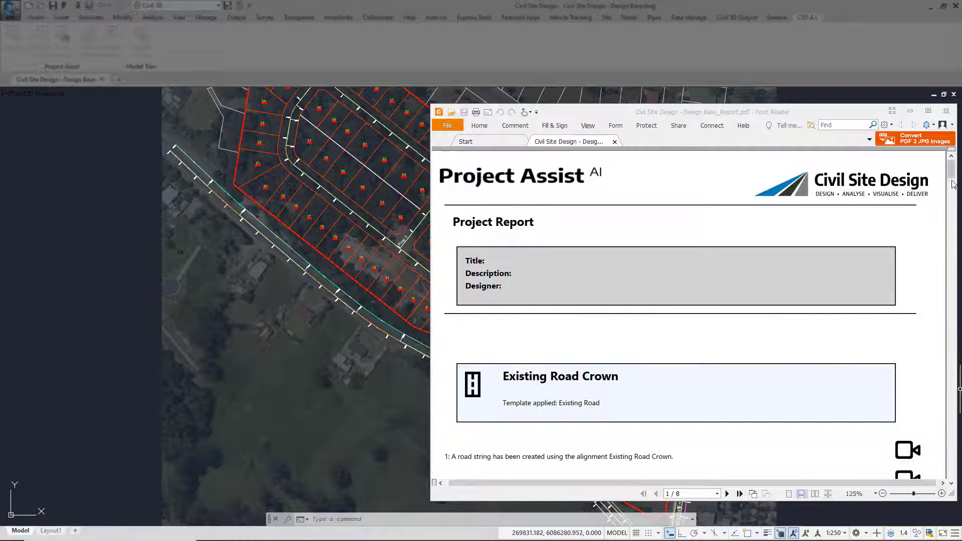
{"action": "left_click_drag", "start_coordinate": [952, 168], "coordinate": [953, 188]}
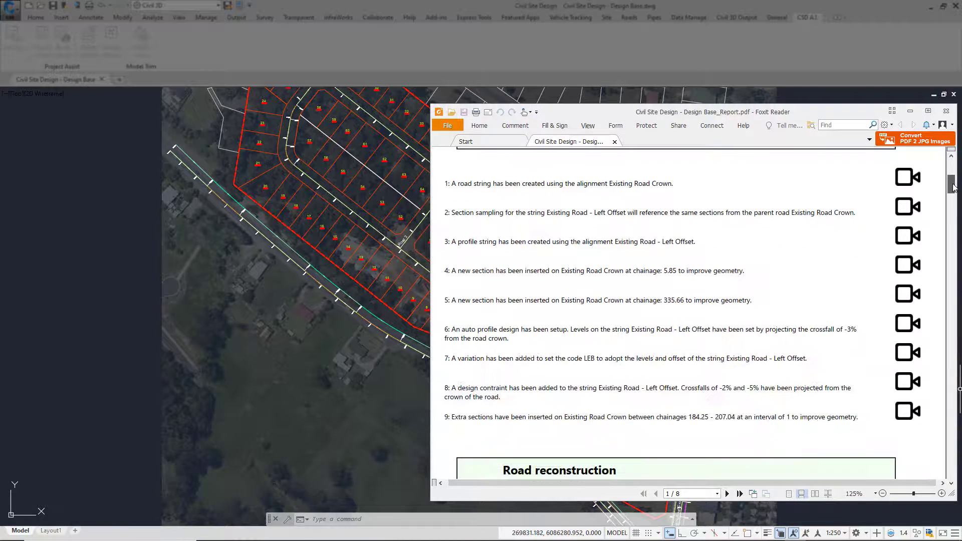
{"action": "left_click", "coordinate": [908, 354]}
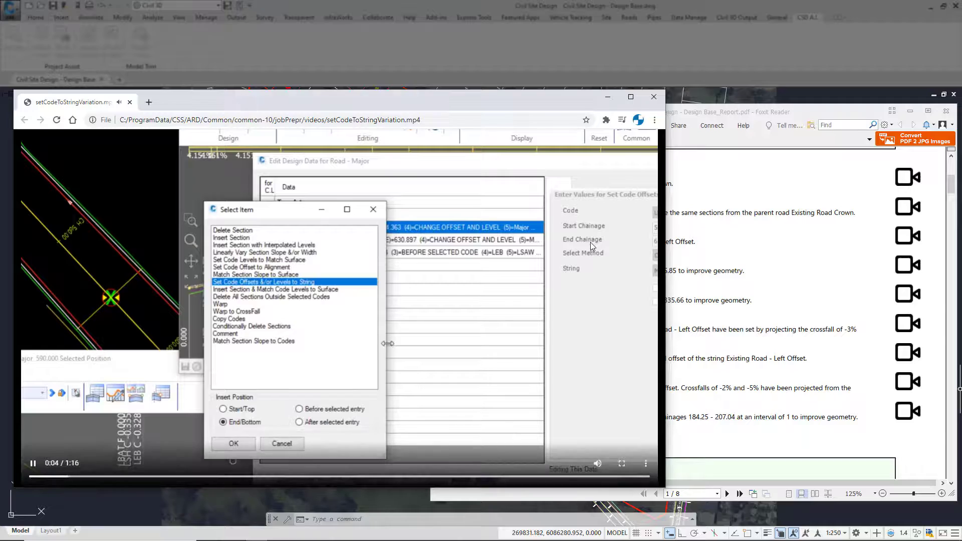
{"action": "left_click", "coordinate": [653, 96]}
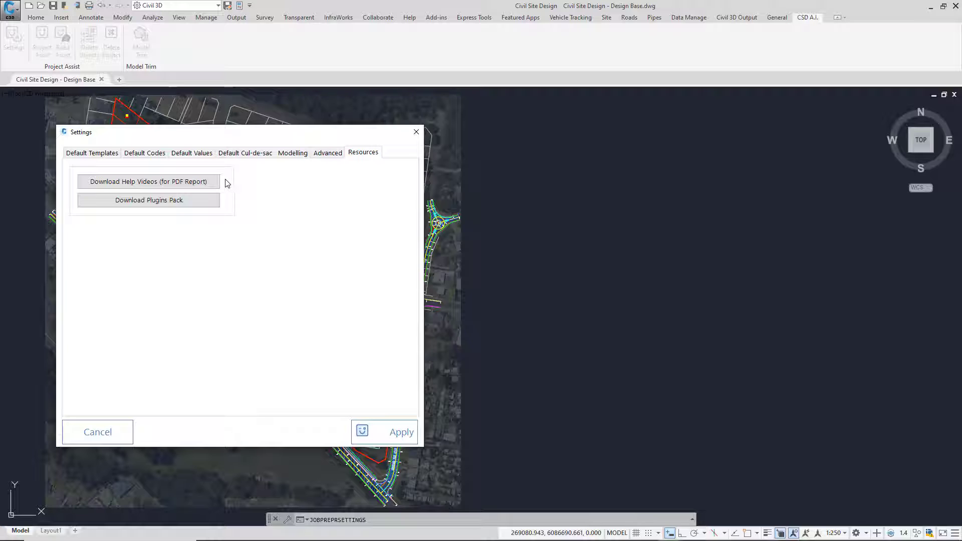
- Download the help videos for the PDF report
{"action": "left_click", "coordinate": [203, 183]}
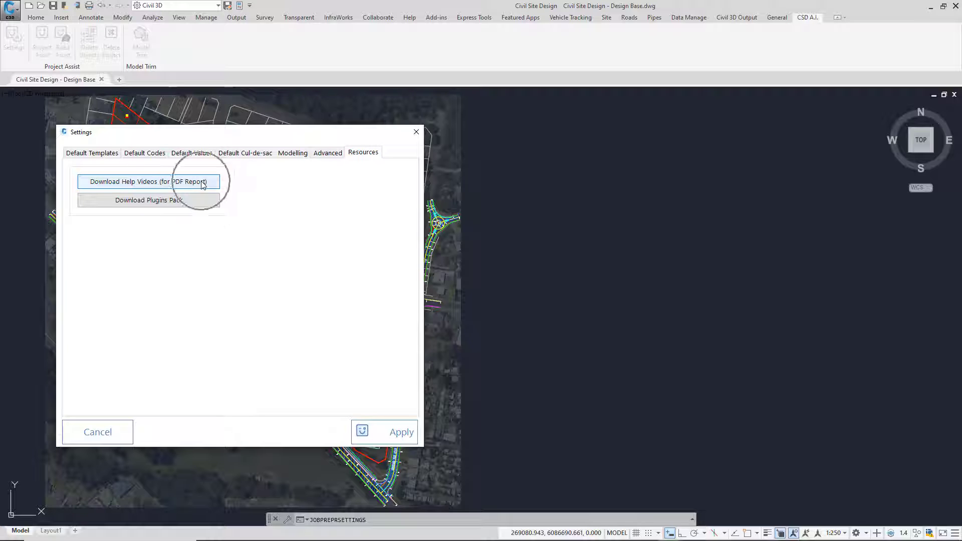